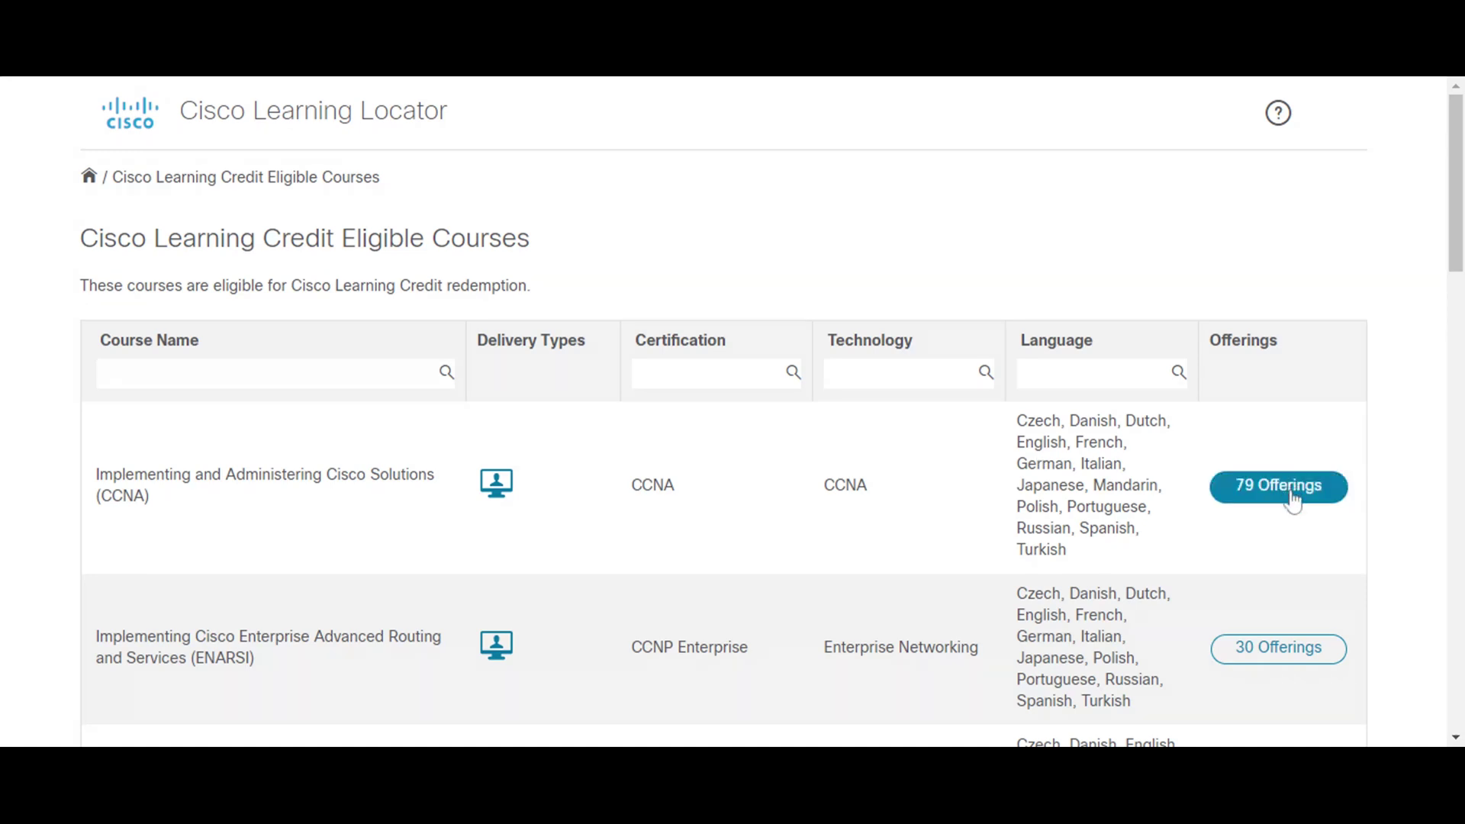
- Open CCNA's 79 offerings and show its Virtual Classroom sessions table
click(1279, 486)
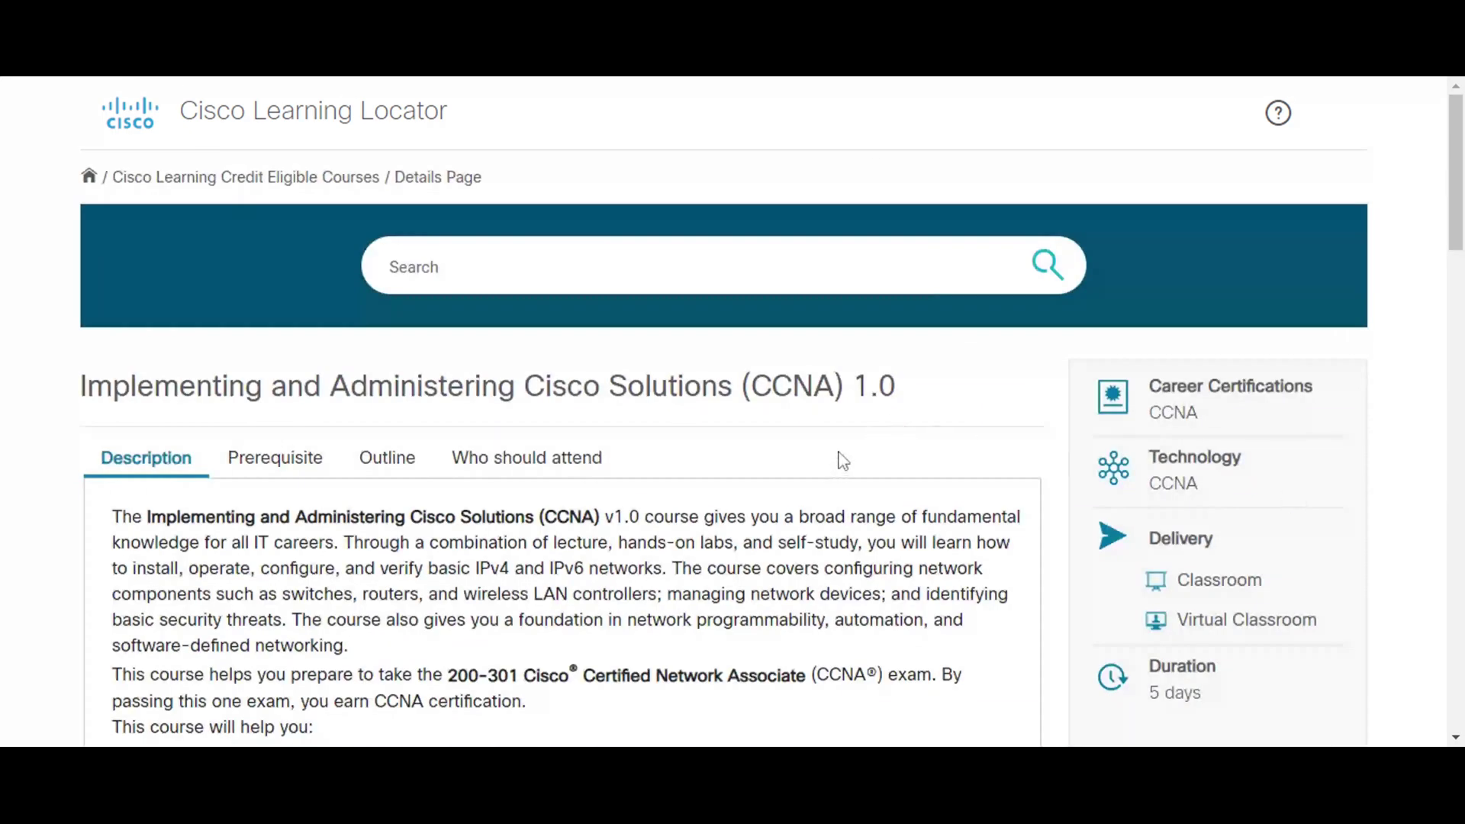
scroll(840, 458, down, 3)
scroll(841, 459, down, 3)
scroll(841, 459, down, 3)
scroll(840, 459, down, 2)
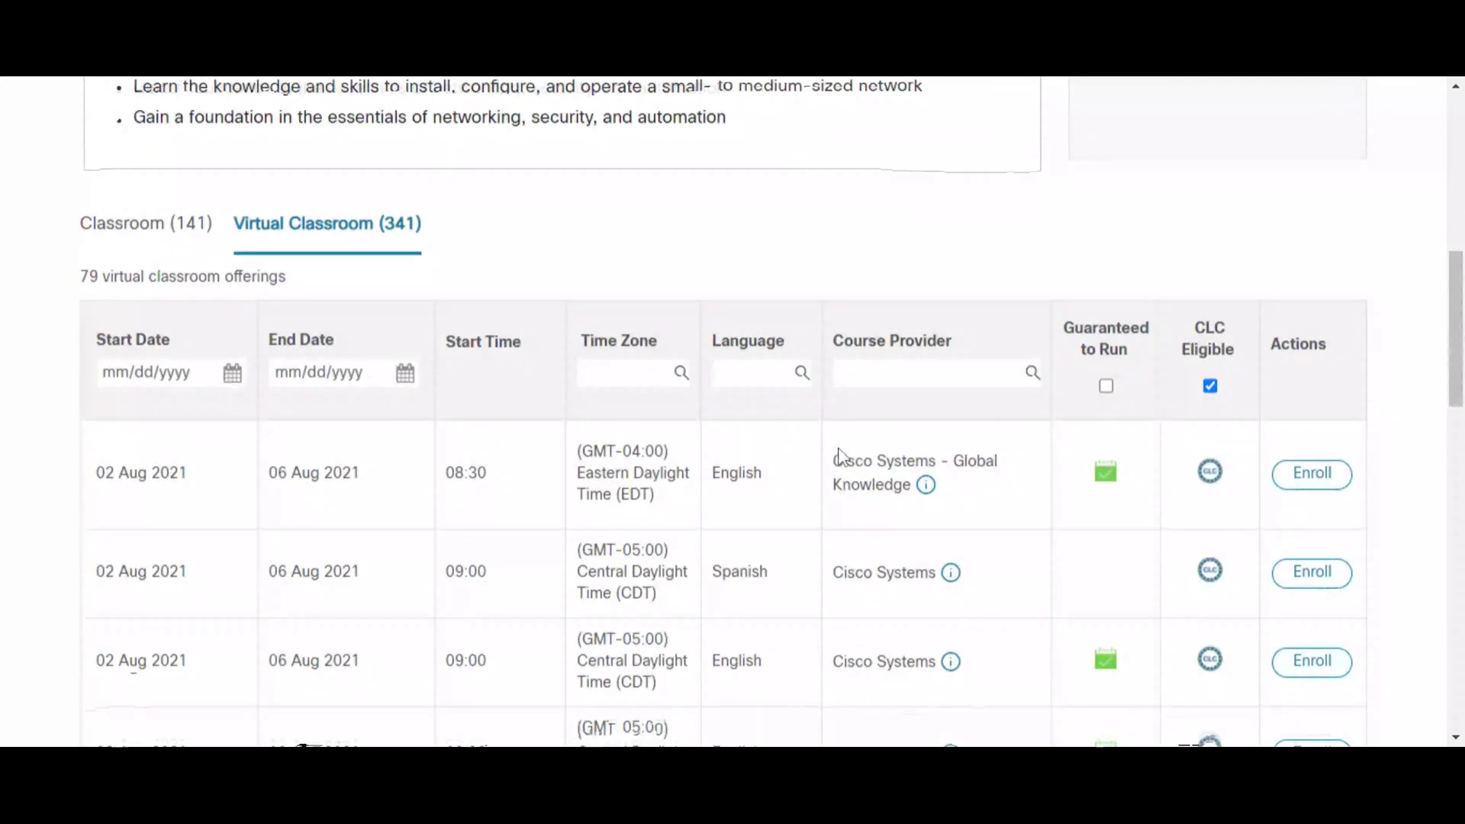
scroll(841, 459, down, 1)
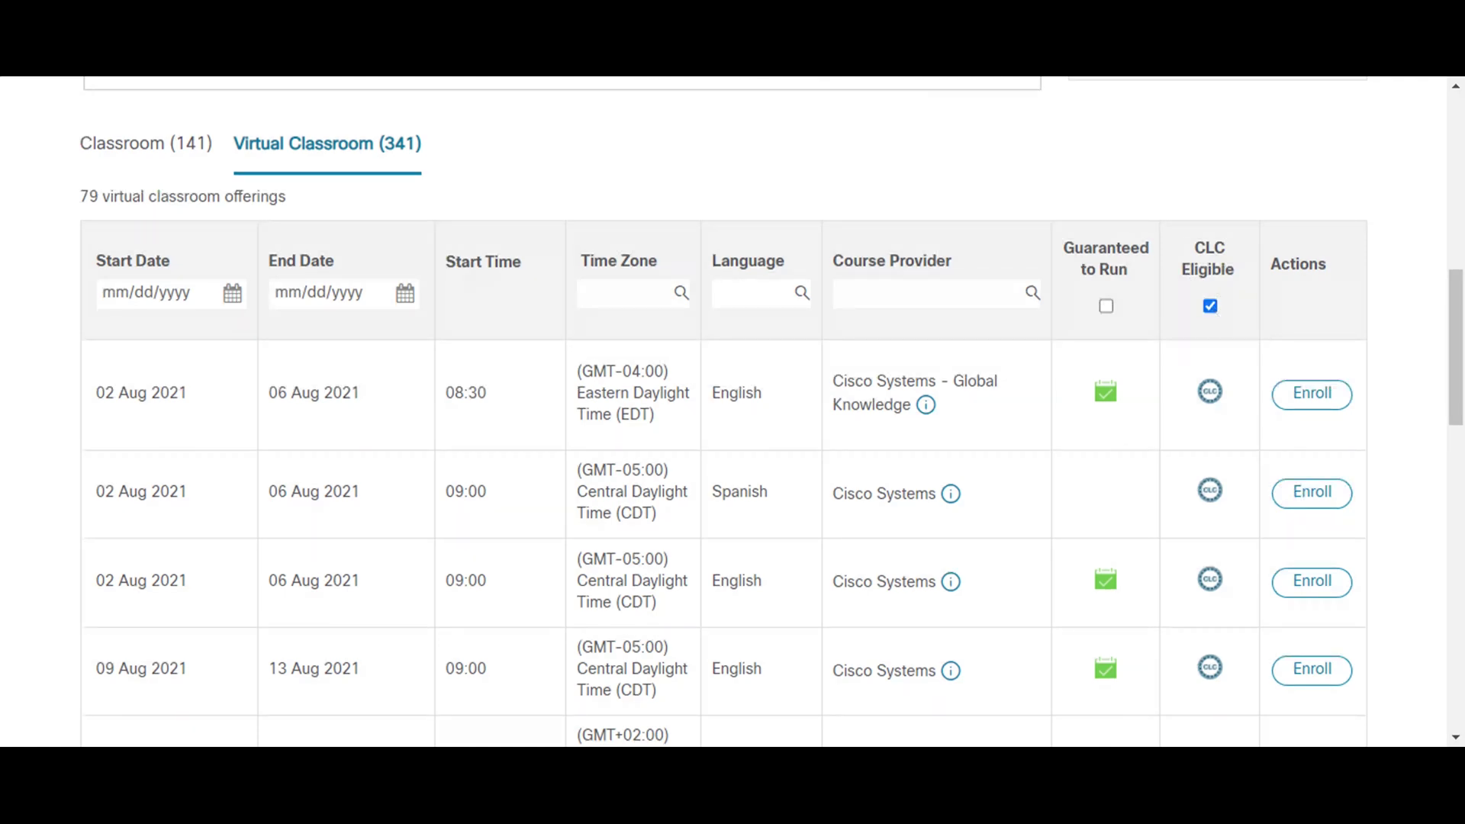
text(global knowledg)
text(e)
- Filter CCNA virtual offerings by provider 'global knowledge', leaving the August and September 2021 sessions
key(Return)
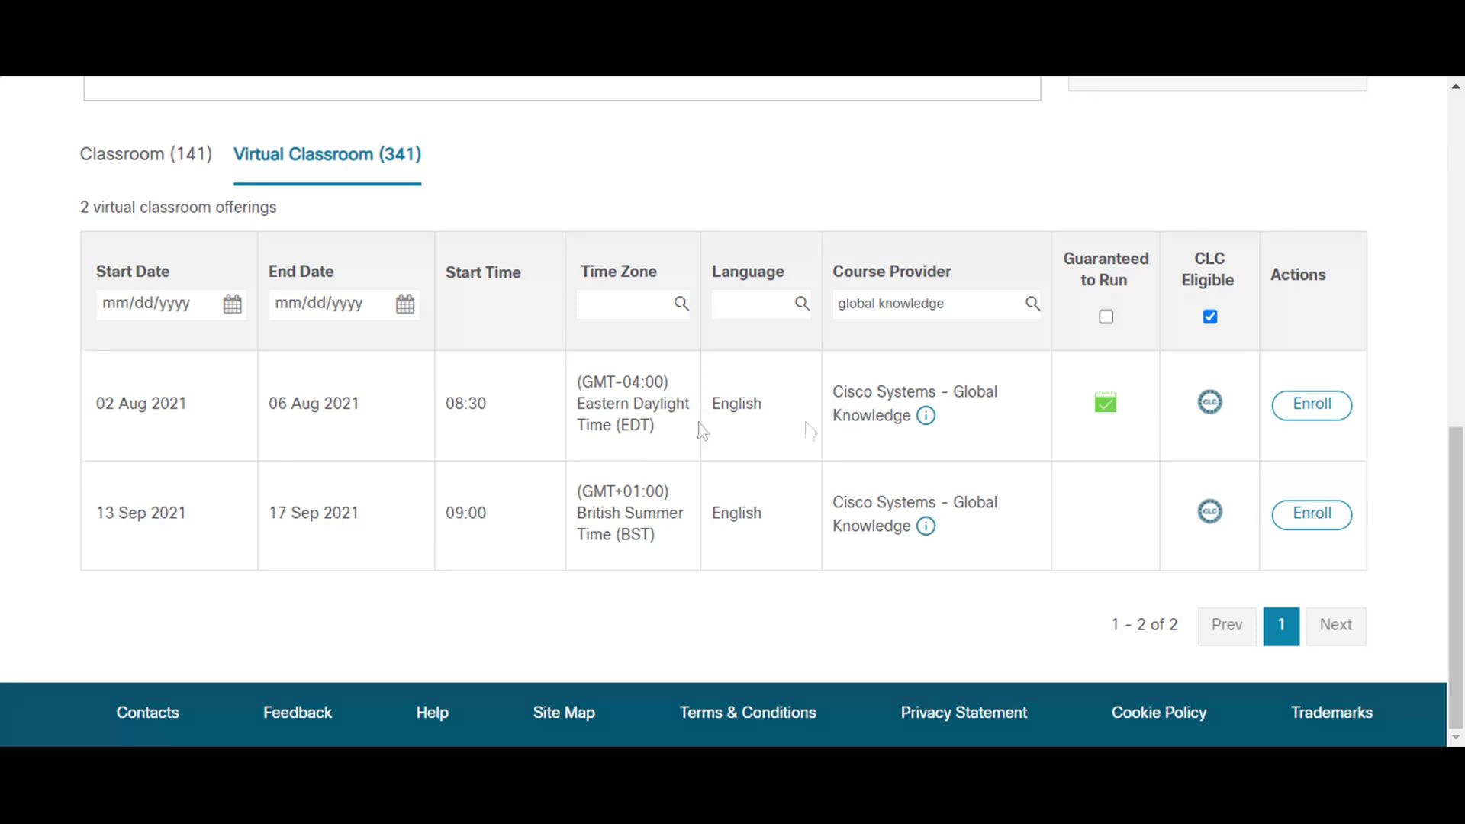
- Enroll in the 02 Aug 2021 Global Knowledge class with a quantity of 1 seat
click(1312, 403)
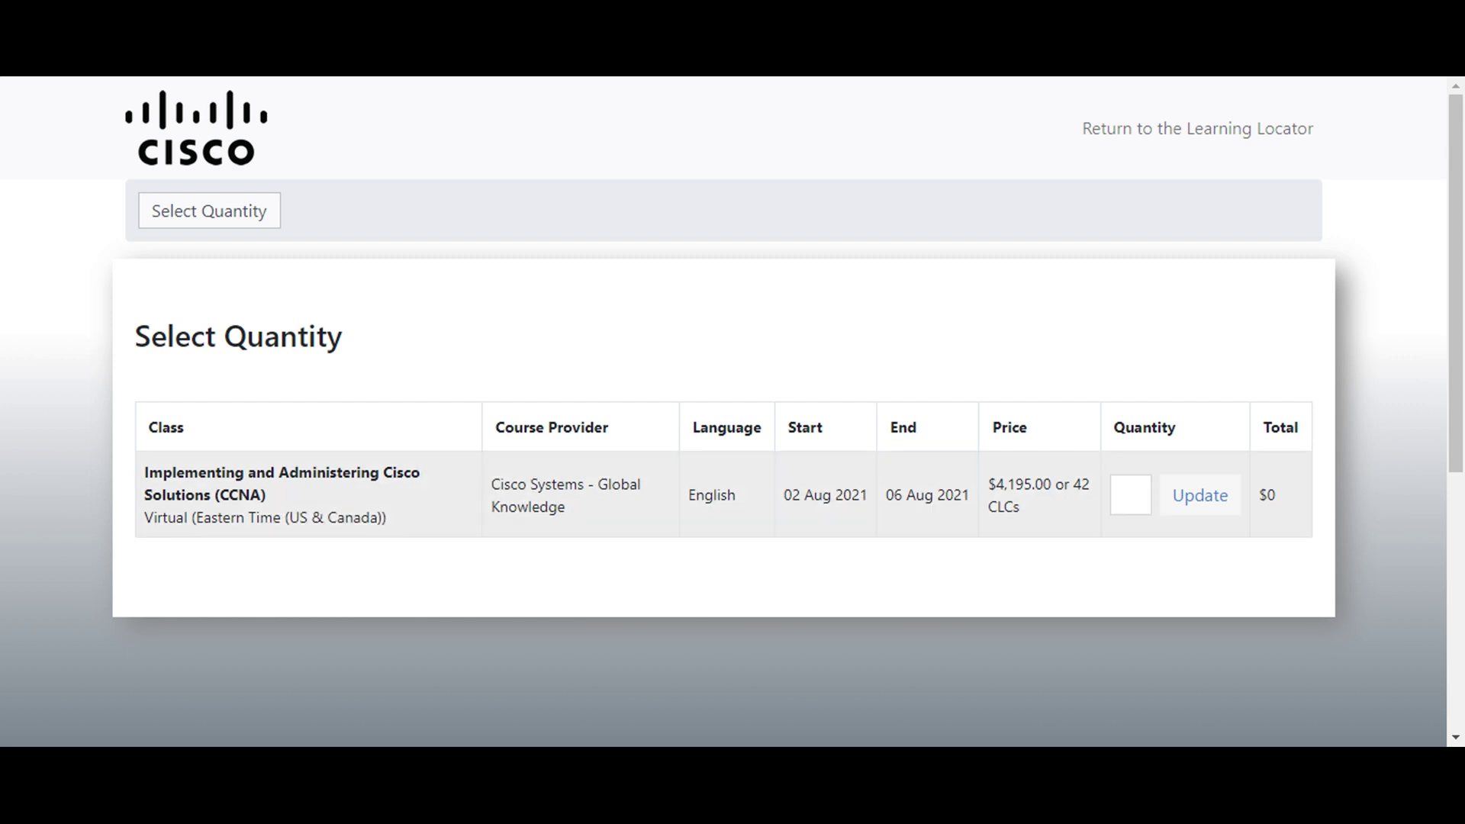
click(1130, 495)
text(1)
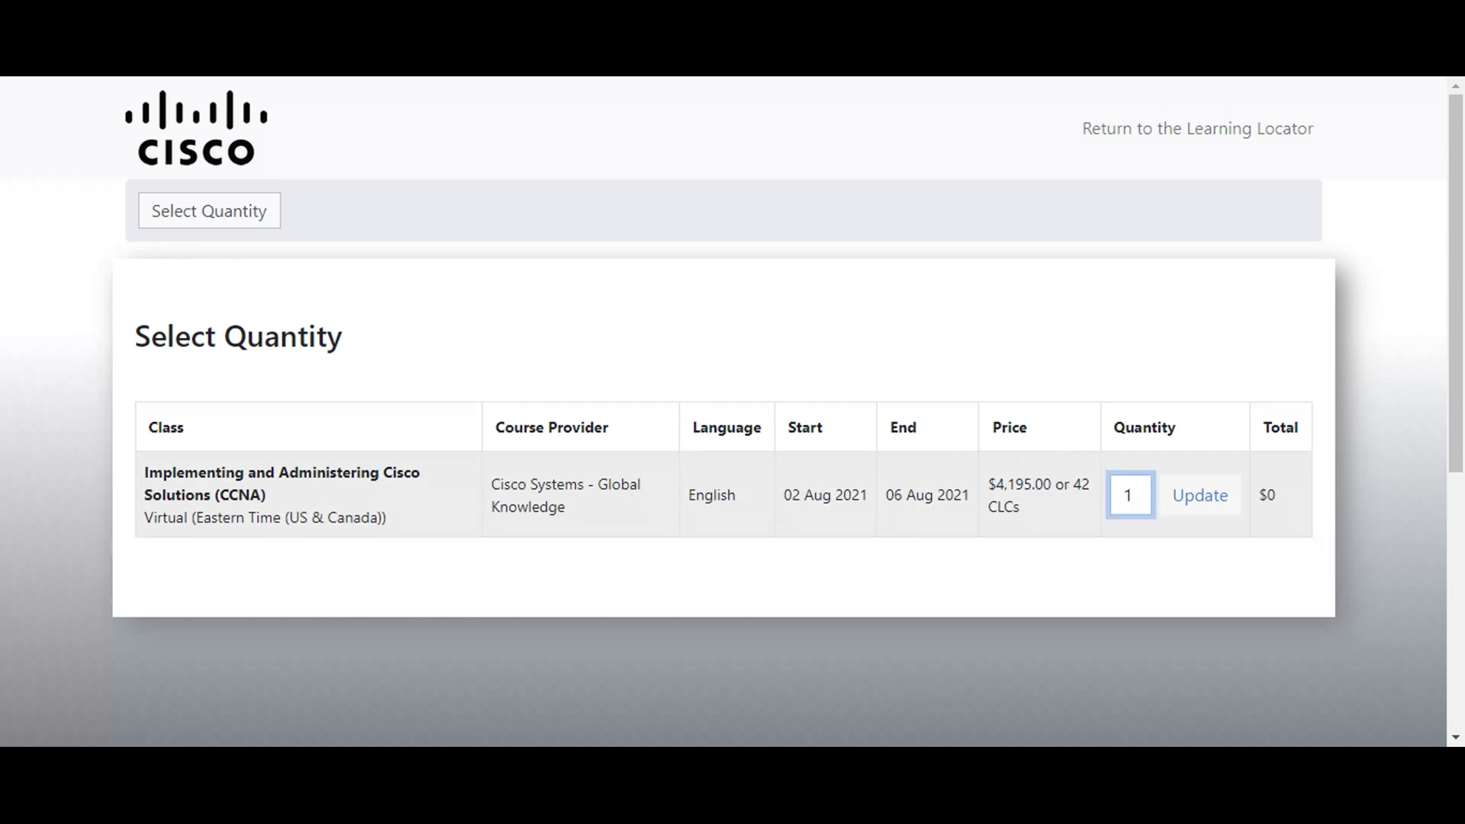
click(1199, 495)
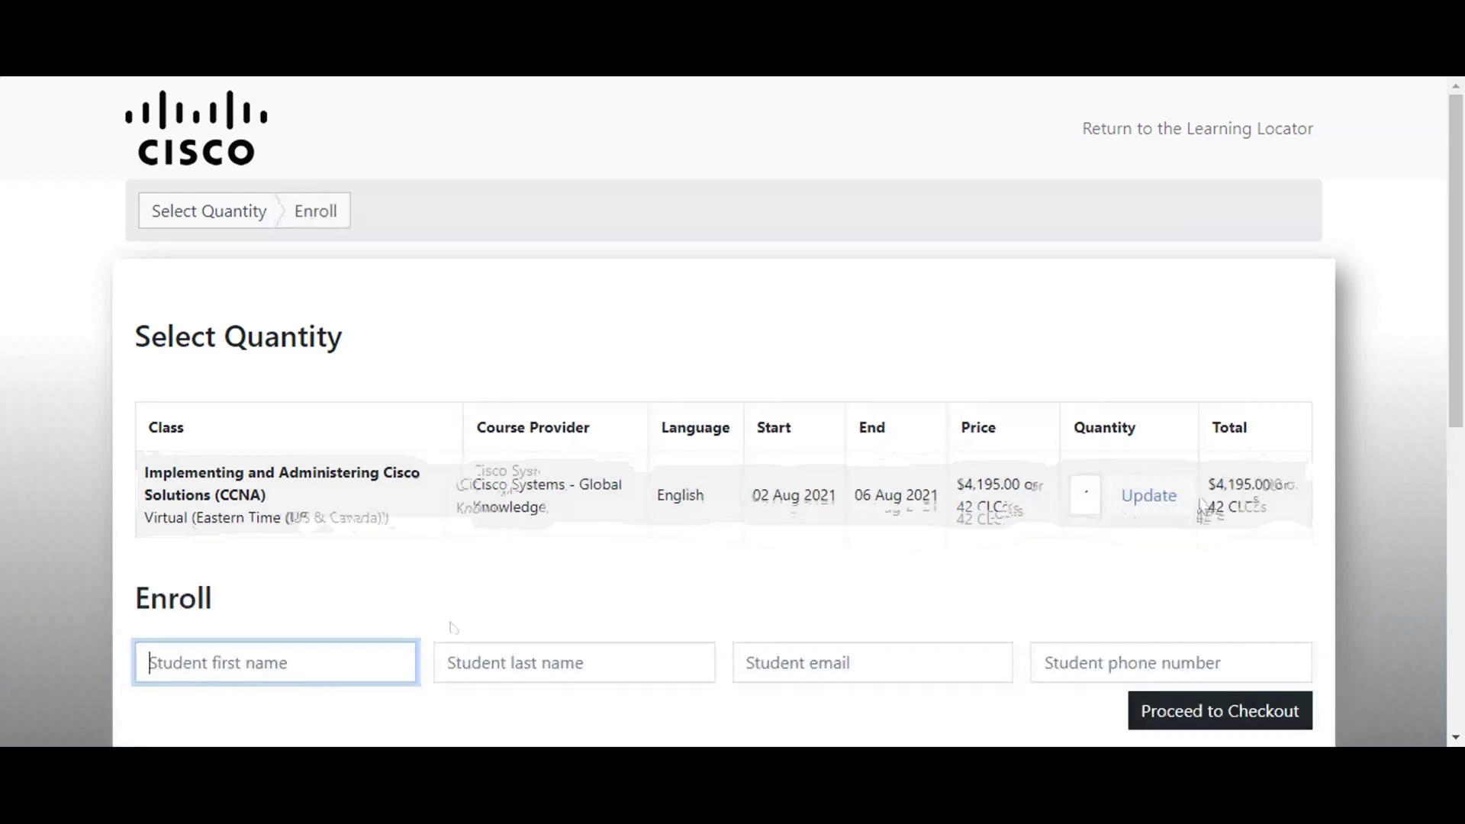
text(Art)
- Enter the student's first name, last name, email address and phone number
key(Tab)
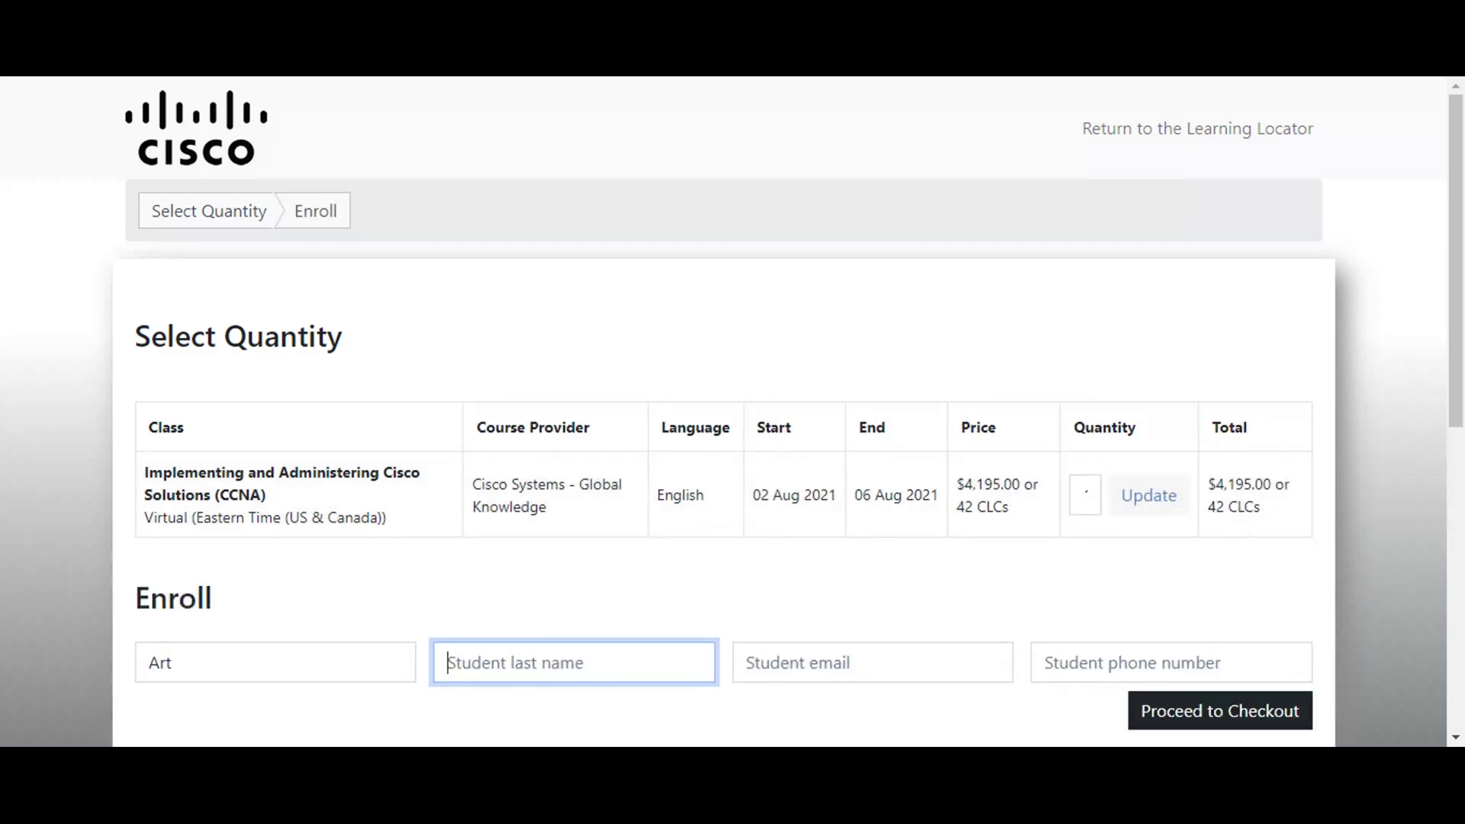
text(Vandelay)
key(Tab)
text(art@importsandexports.com)
key(Tab)
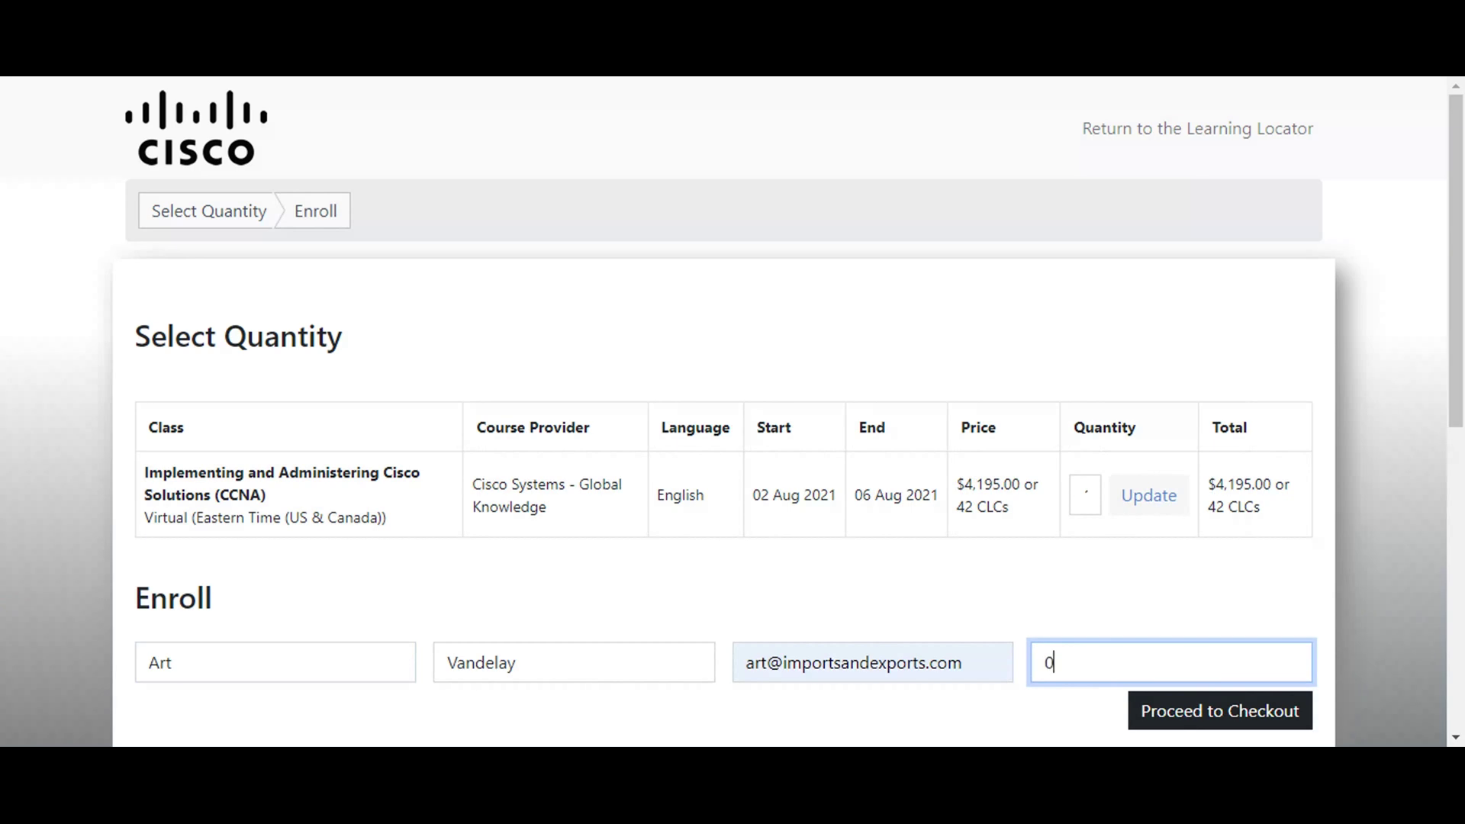
text(0000000)
click(1144, 611)
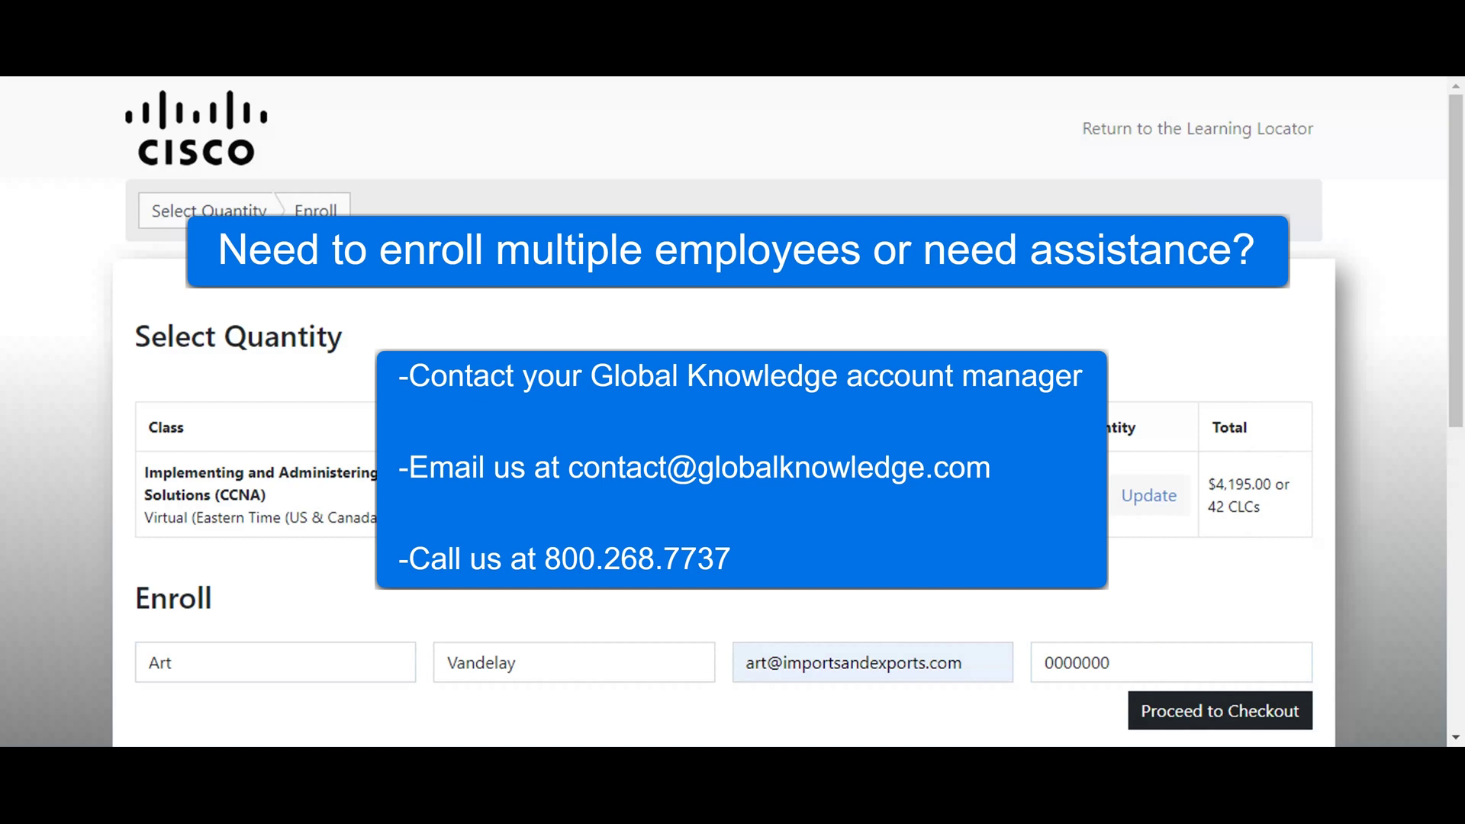
- Check out and select Cisco Learning Credits as payment type, requiring 42 credits
click(1219, 711)
scroll(521, 421, down, 3)
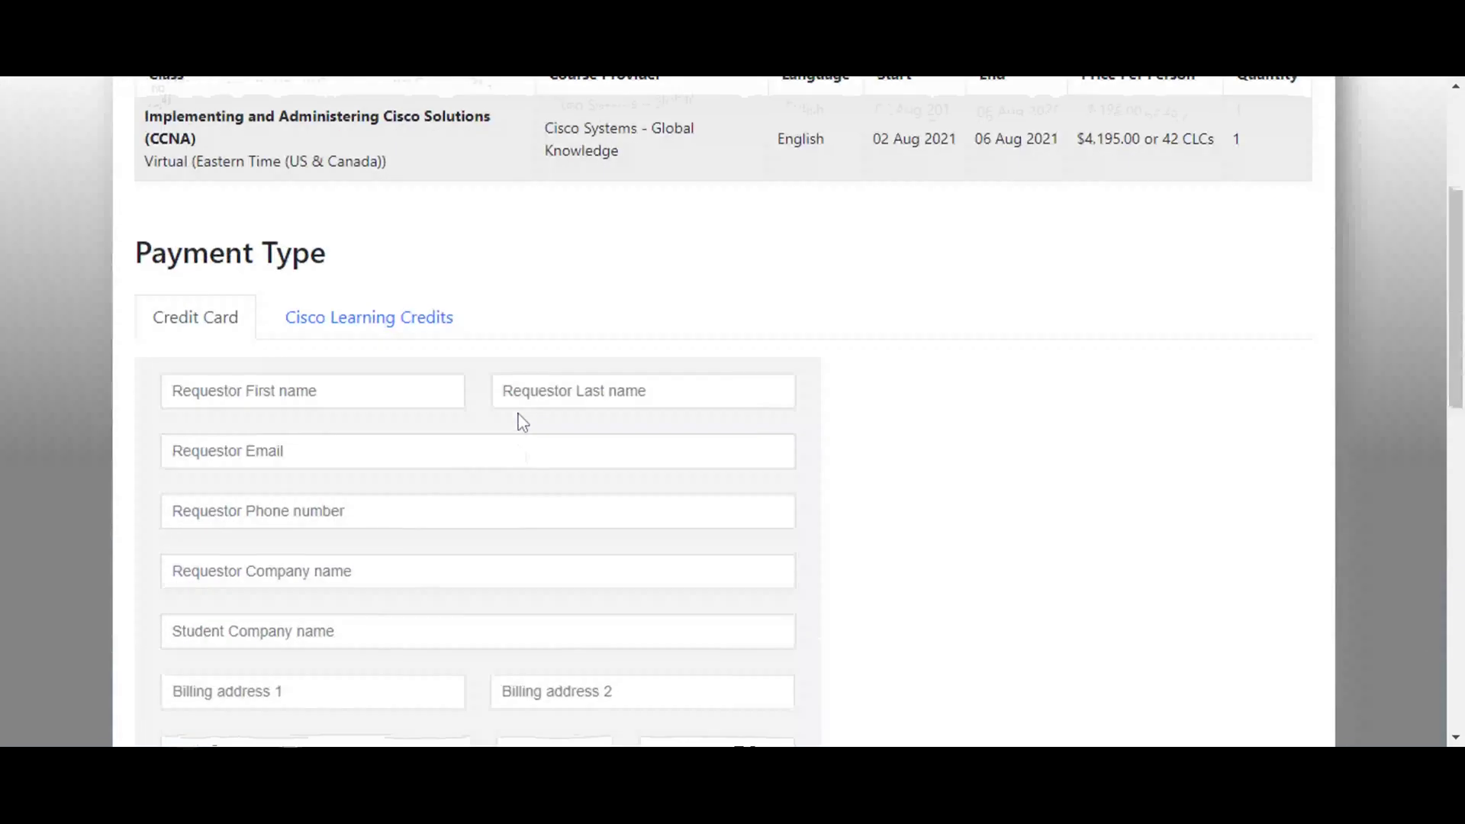
scroll(521, 421, down, 1)
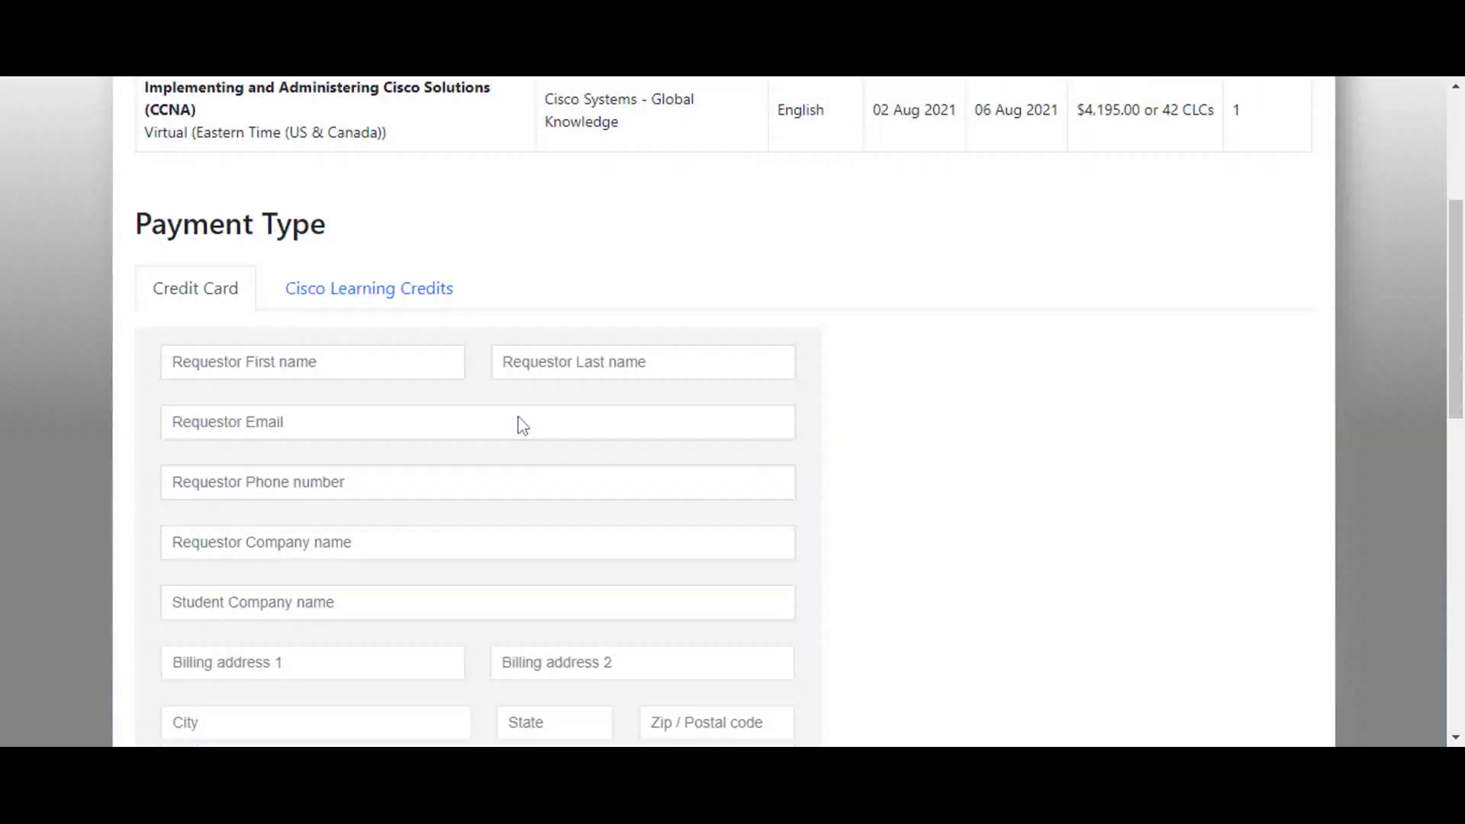
click(343, 293)
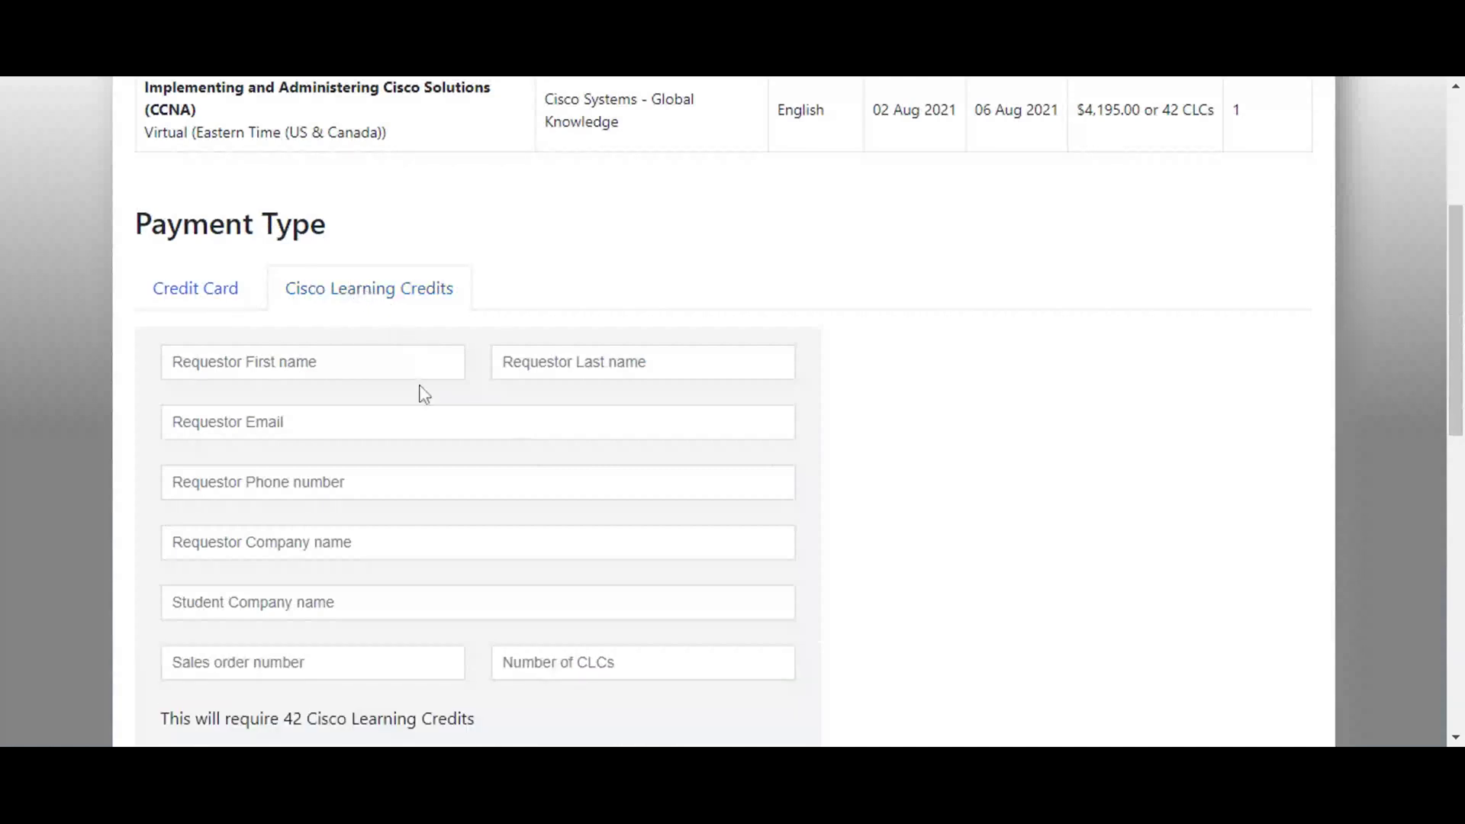
scroll(421, 394, down, 4)
scroll(422, 393, down, 4)
scroll(422, 393, down, 2)
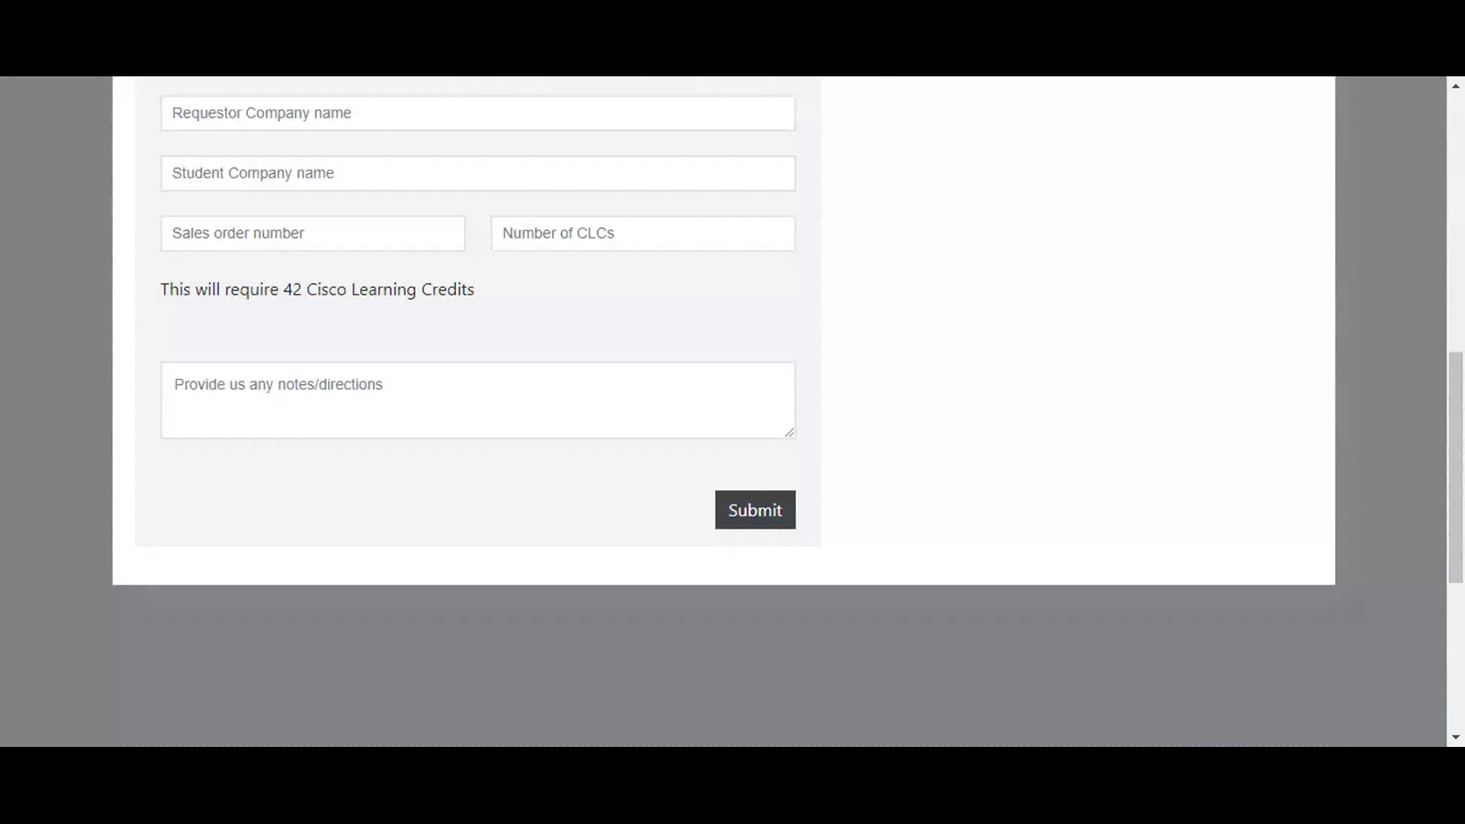